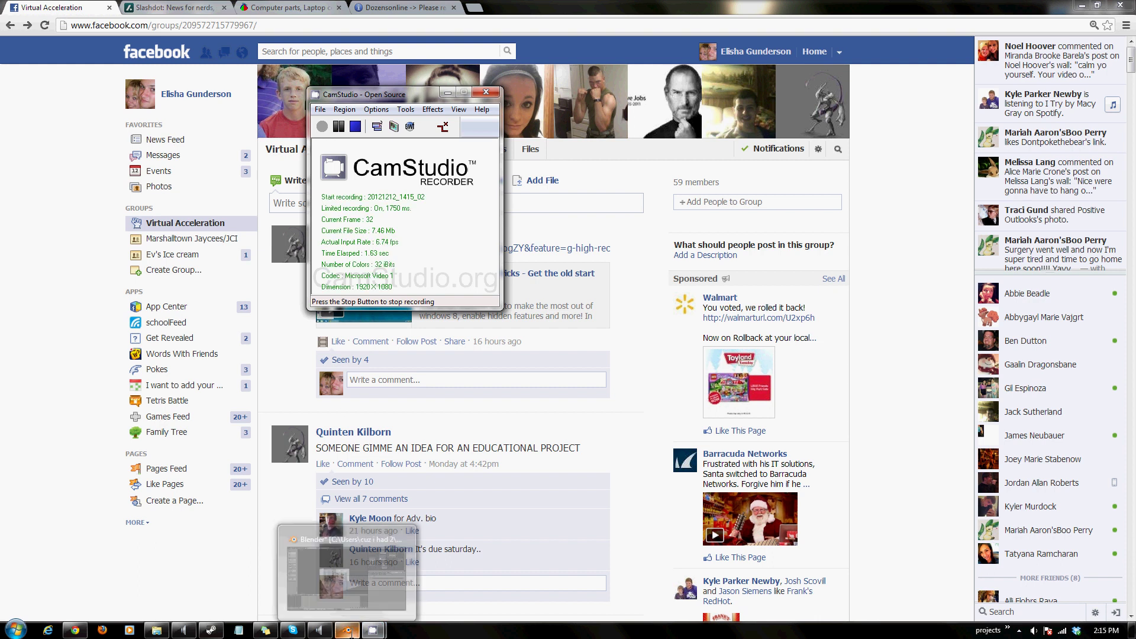
Bring the Blender moon.blend room scene to the front while CamStudio keeps recording
click(349, 632)
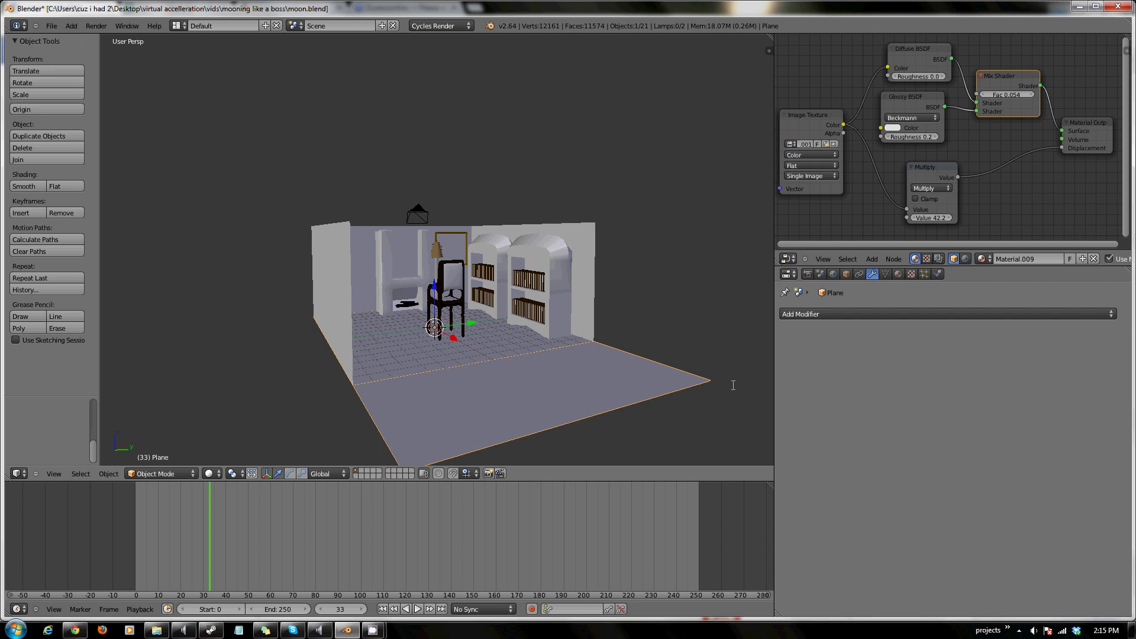
Select and frame the chair to reveal its Catmull-Clark Subsurf (2 subdivisions) and cloth material
middle_drag(646, 362, 571, 299)
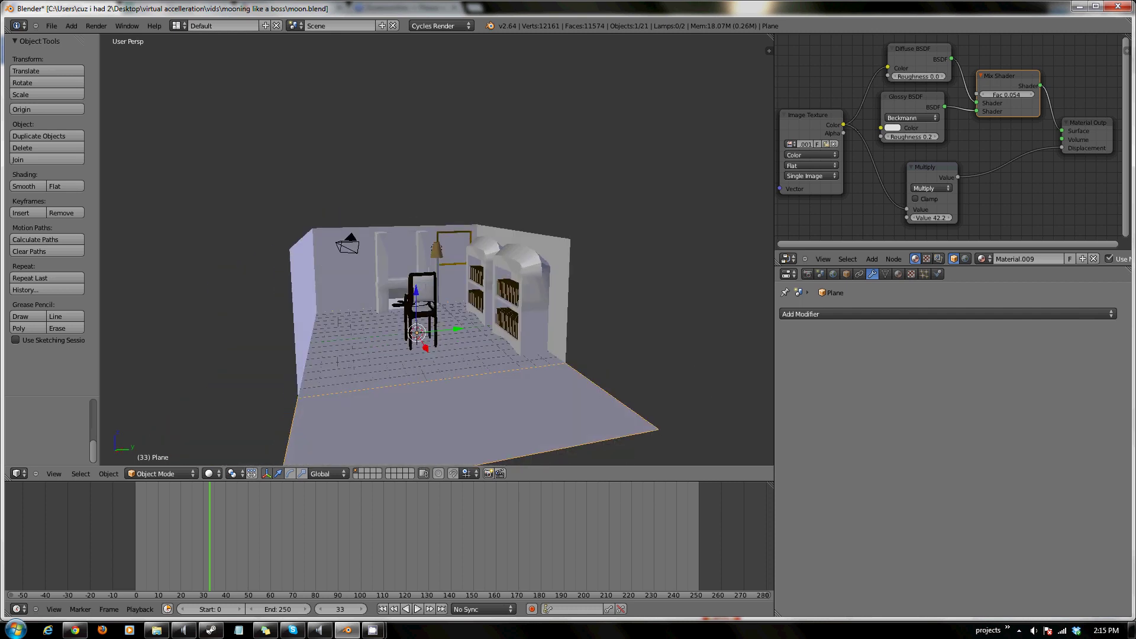
right_click(421, 311)
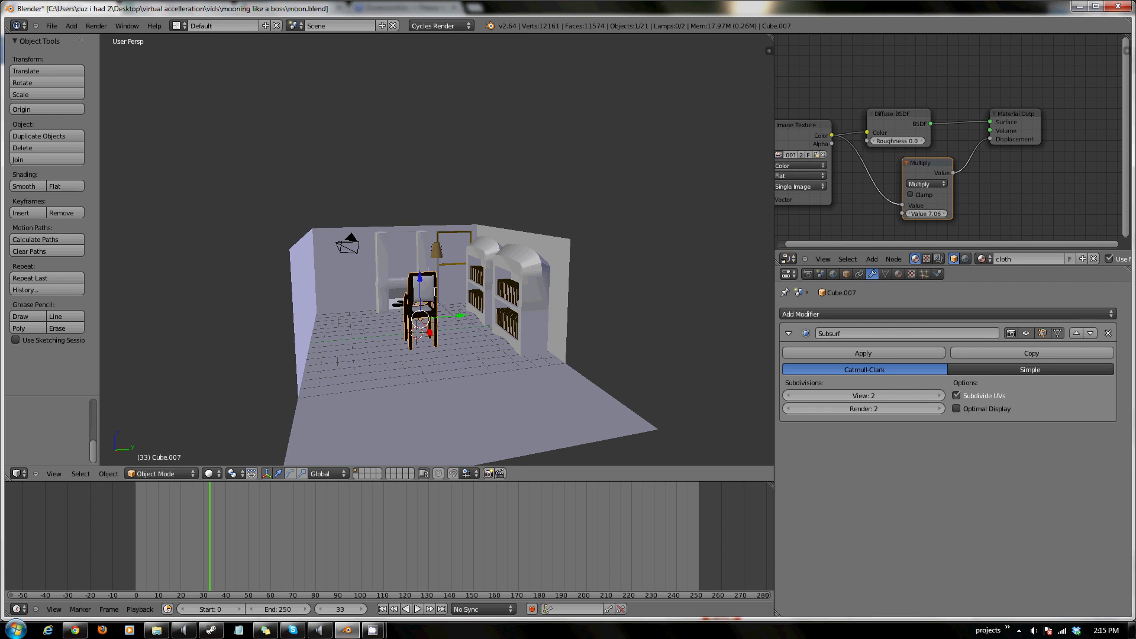
key(KP_Decimal)
middle_drag(533, 355, 401, 329)
scroll(549, 395, down, 6)
scroll(363, 334, up, 6)
scroll(363, 334, down, 6)
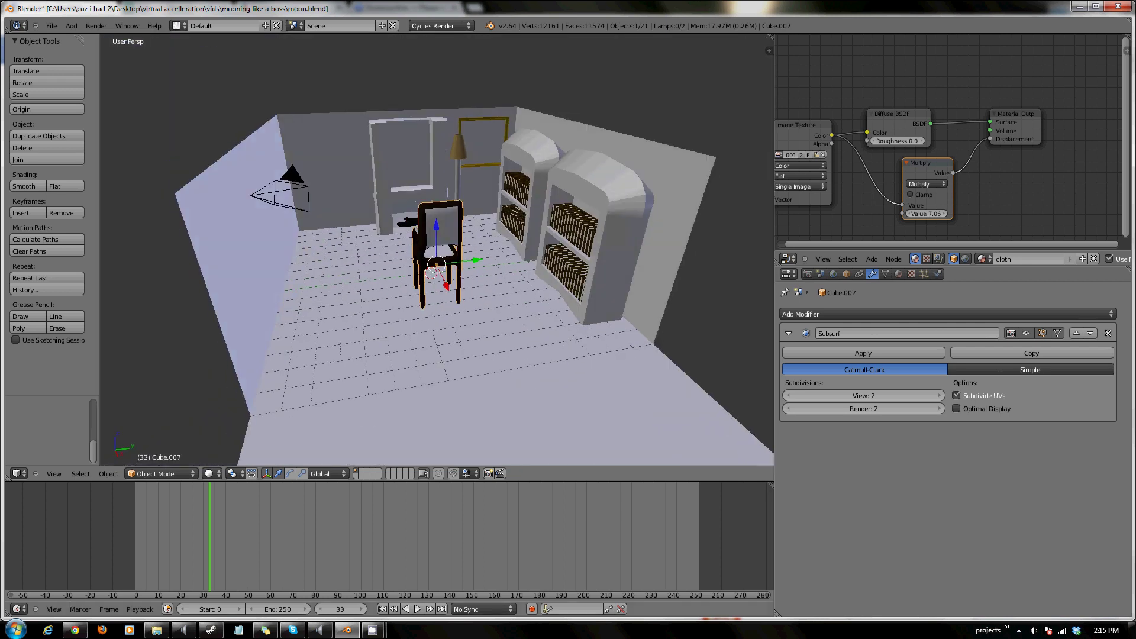
View the group's rendered room photo, then scroll back to the moon.blend and untitled.blend posts
click(75, 631)
scroll(100, 319, down, 10)
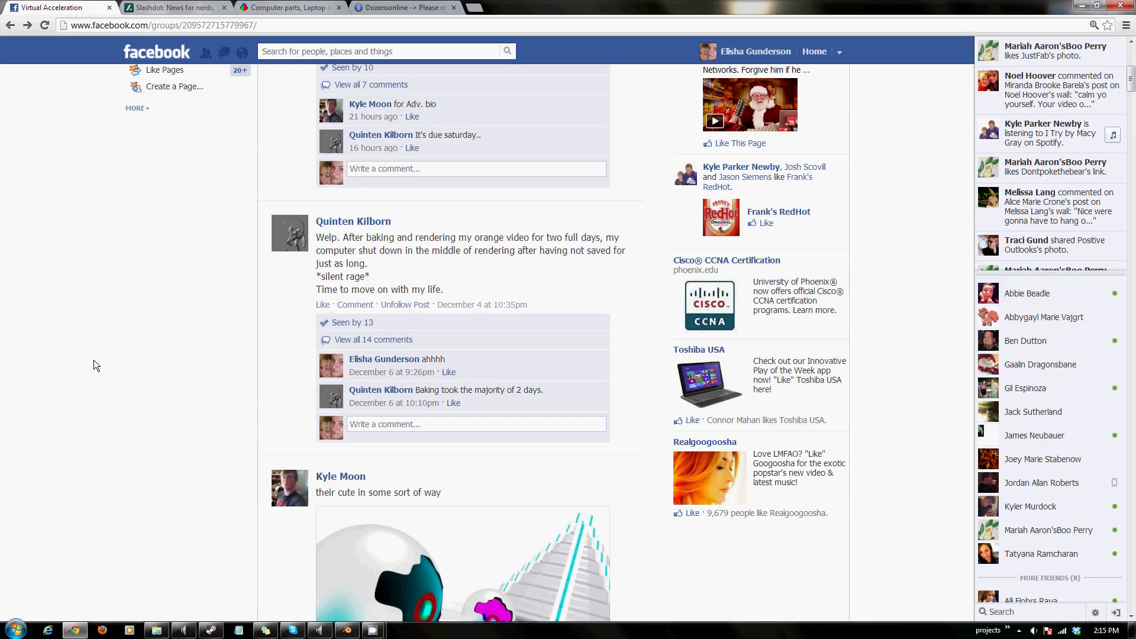
scroll(94, 360, down, 20)
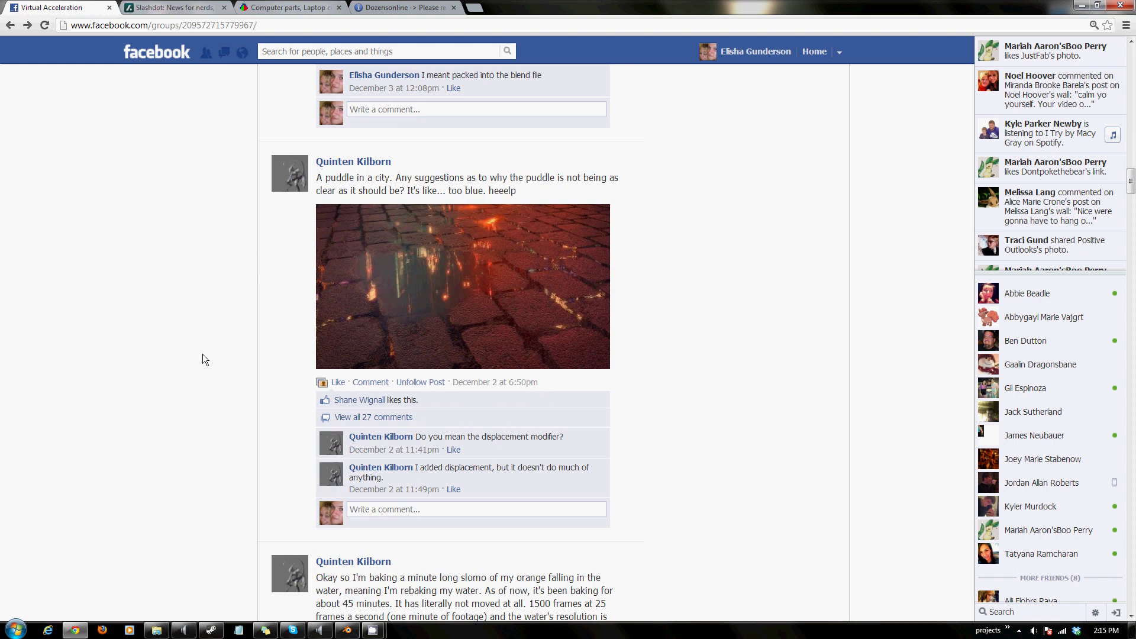
scroll(201, 362, down, 10)
click(371, 349)
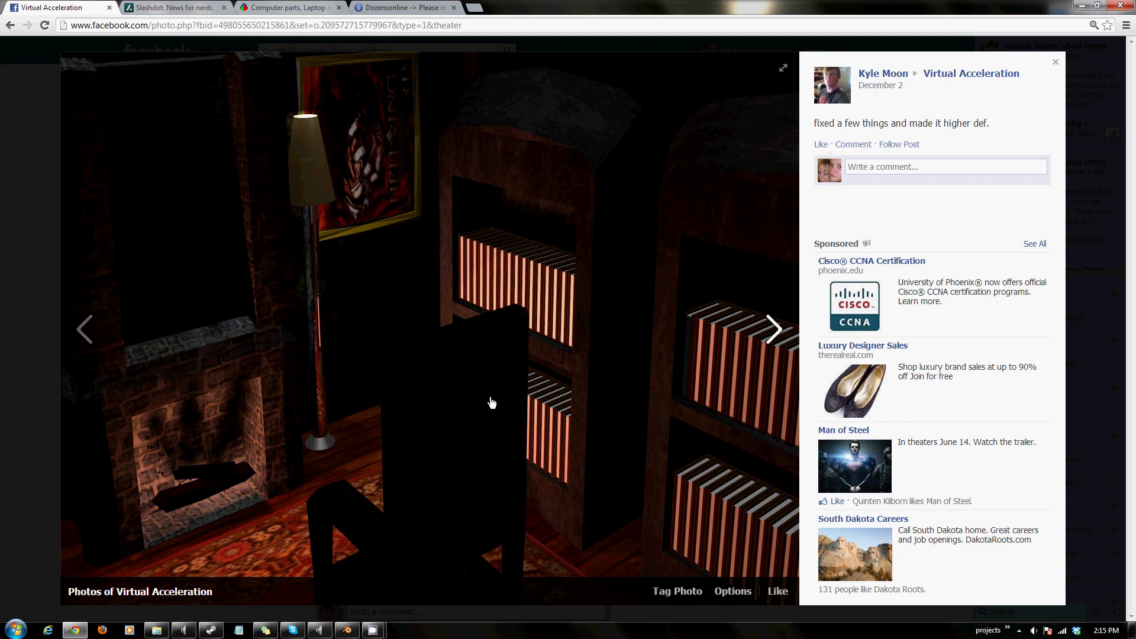
click(1056, 64)
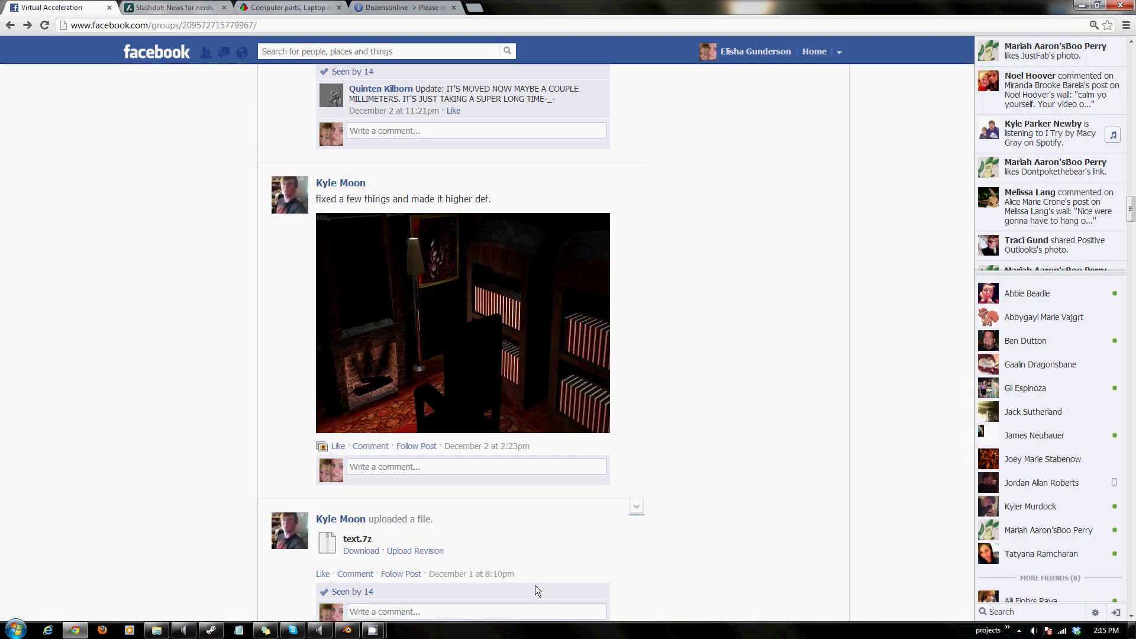
scroll(623, 487, up, 15)
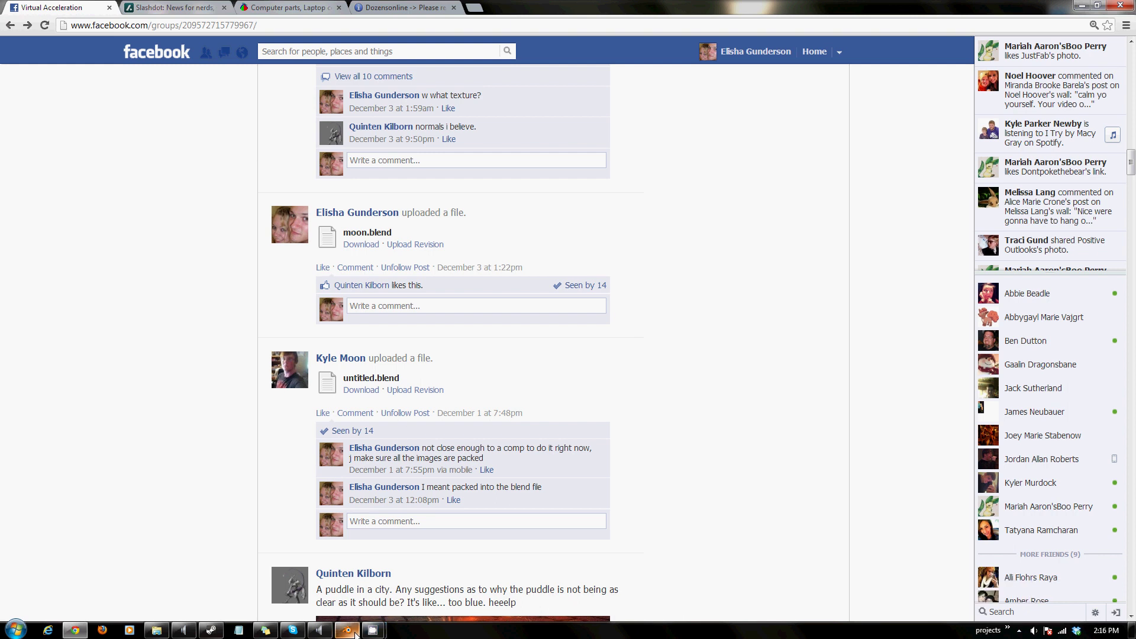
Return to Blender and orbit to a side view of the chair
click(355, 634)
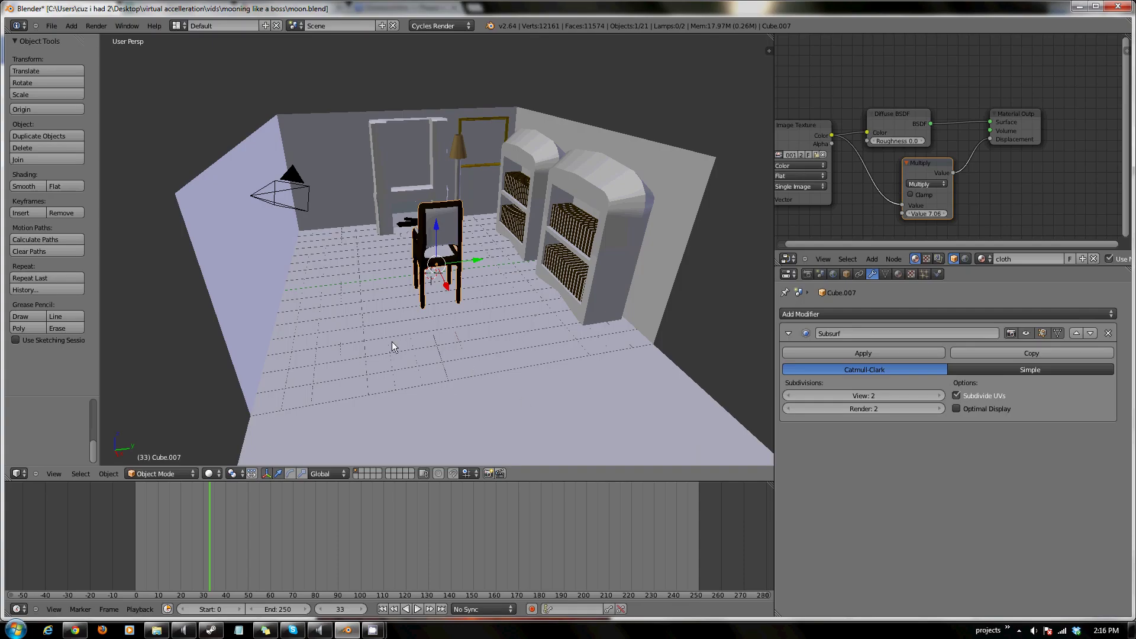
middle_drag(392, 342, 459, 368)
scroll(414, 341, up, 3)
scroll(298, 363, up, 3)
middle_drag(298, 363, 422, 372)
Inspect the chair mesh in wireframe Edit Mode, then switch back to solid shading
key(Tab)
key(z)
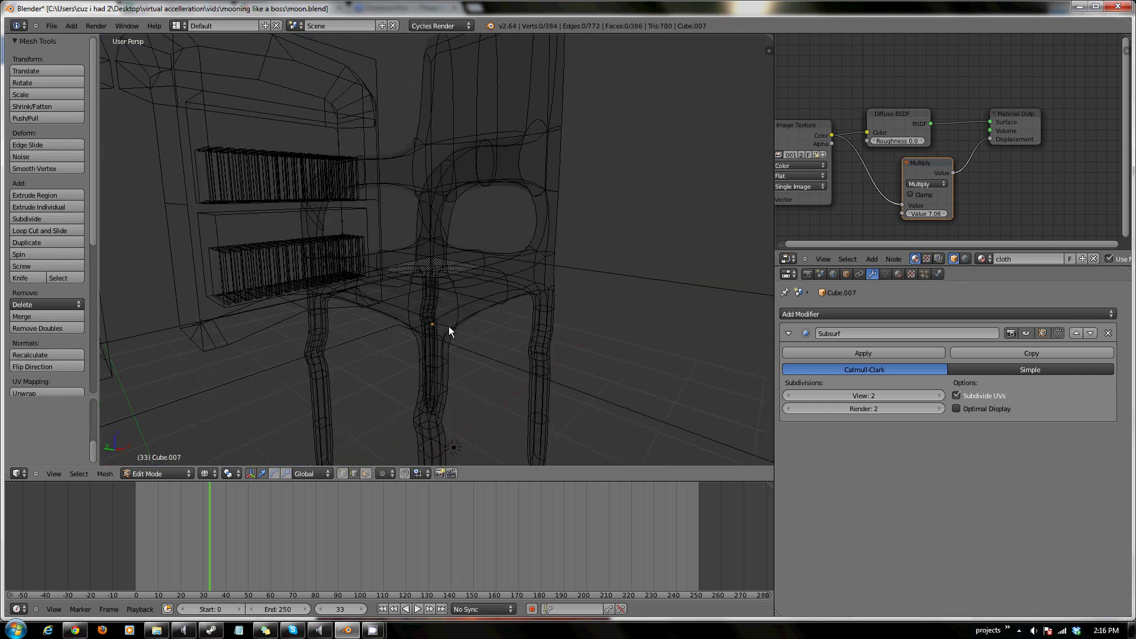
middle_drag(448, 326, 479, 319)
middle_drag(548, 300, 400, 331)
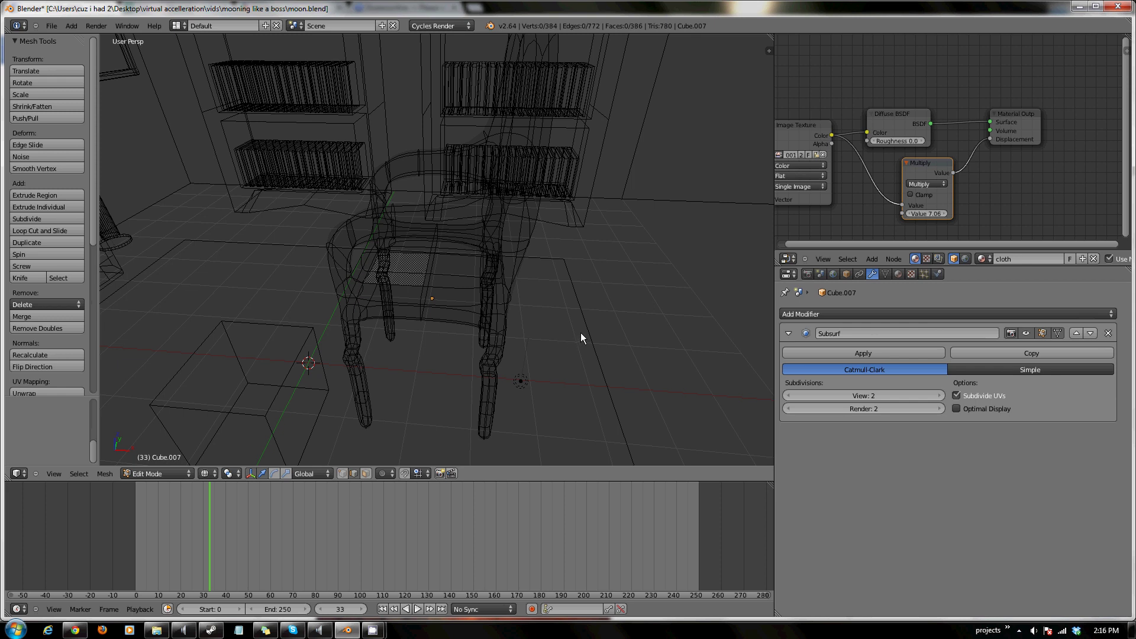
key(z)
mouse_move(598, 322)
middle_down()
mouse_move(515, 347)
mouse_move(505, 332)
mouse_move(424, 321)
mouse_move(459, 314)
mouse_move(380, 314)
mouse_move(306, 294)
mouse_move(641, 213)
mouse_move(534, 268)
mouse_move(758, 236)
mouse_move(544, 332)
mouse_move(661, 337)
mouse_move(653, 276)
mouse_move(523, 280)
mouse_move(520, 299)
mouse_move(603, 316)
mouse_move(619, 337)
mouse_move(603, 323)
mouse_move(445, 336)
mouse_move(389, 363)
middle_up()
Leave Edit Mode, then select and frame the right-hand bookshelf
key(Tab)
scroll(449, 349, down, 6)
middle_drag(509, 334, 644, 197)
right_click(671, 200)
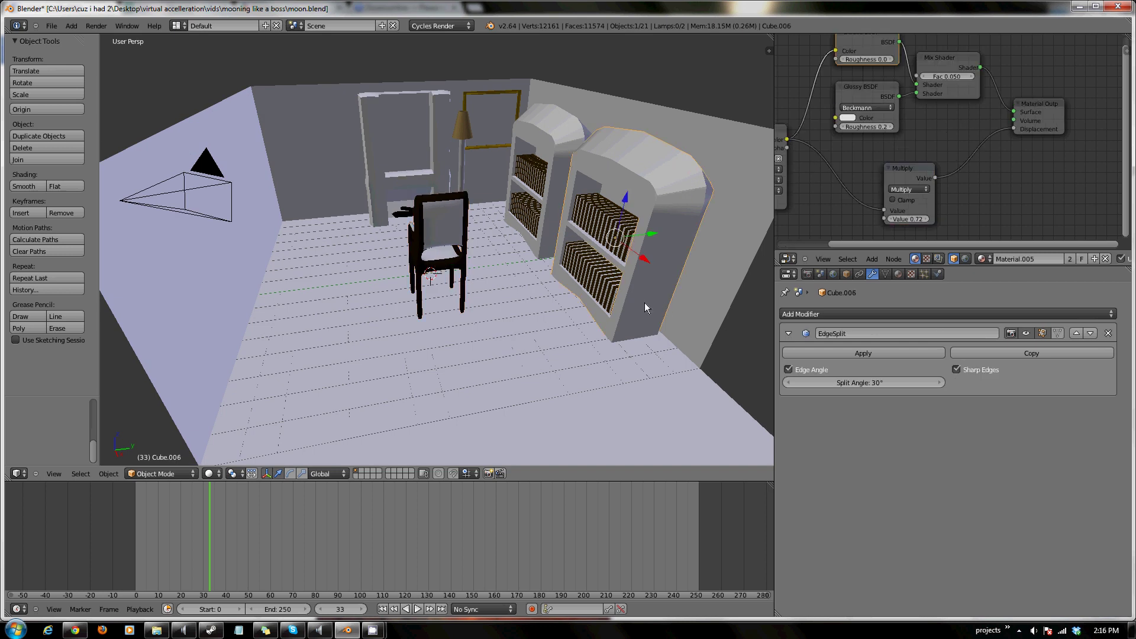
key(KP_Decimal)
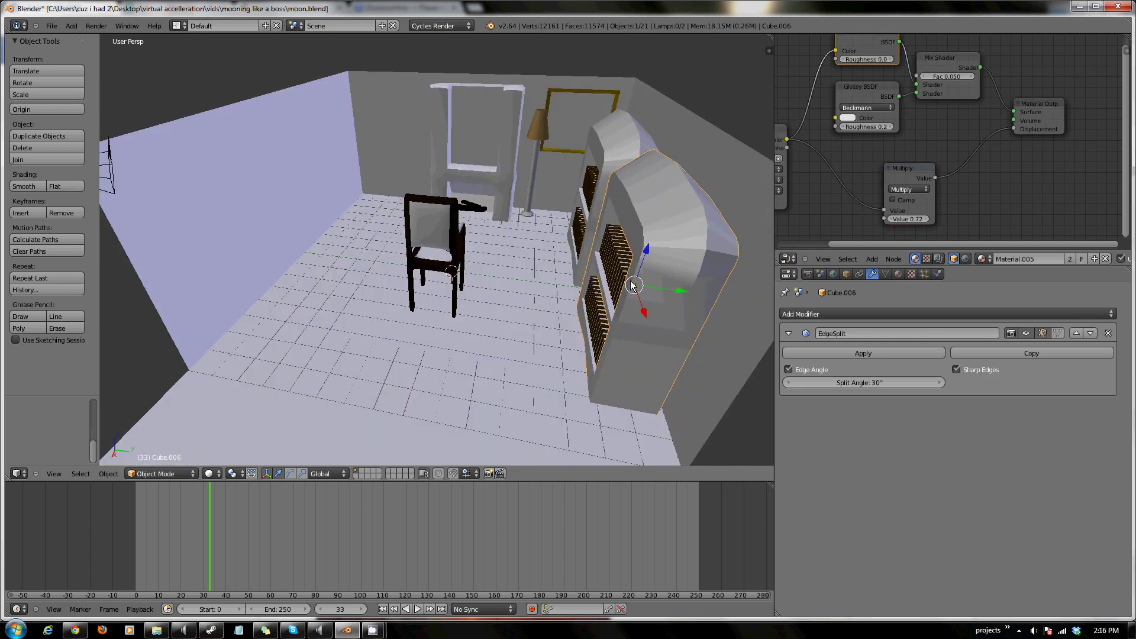
middle_drag(453, 354, 569, 348)
middle_drag(479, 323, 560, 164)
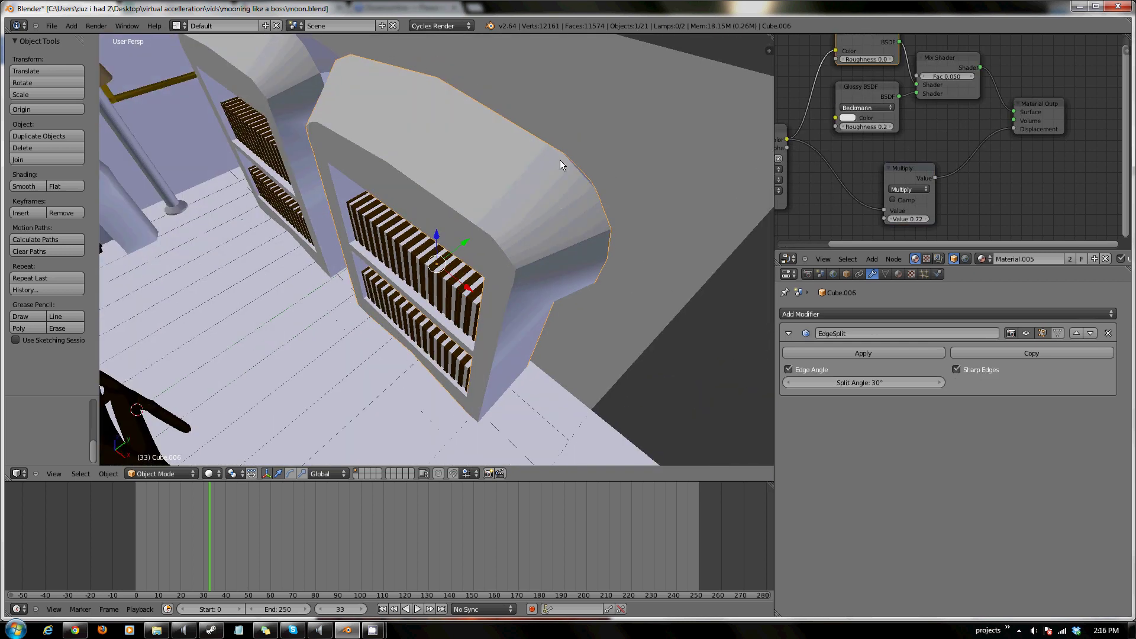
Switch the bookshelf from flat to smooth shading and orbit around both bookshelves
click(64, 186)
mouse_move(390, 278)
middle_down()
mouse_move(581, 293)
mouse_move(615, 272)
mouse_move(612, 258)
mouse_move(578, 291)
middle_up()
click(32, 187)
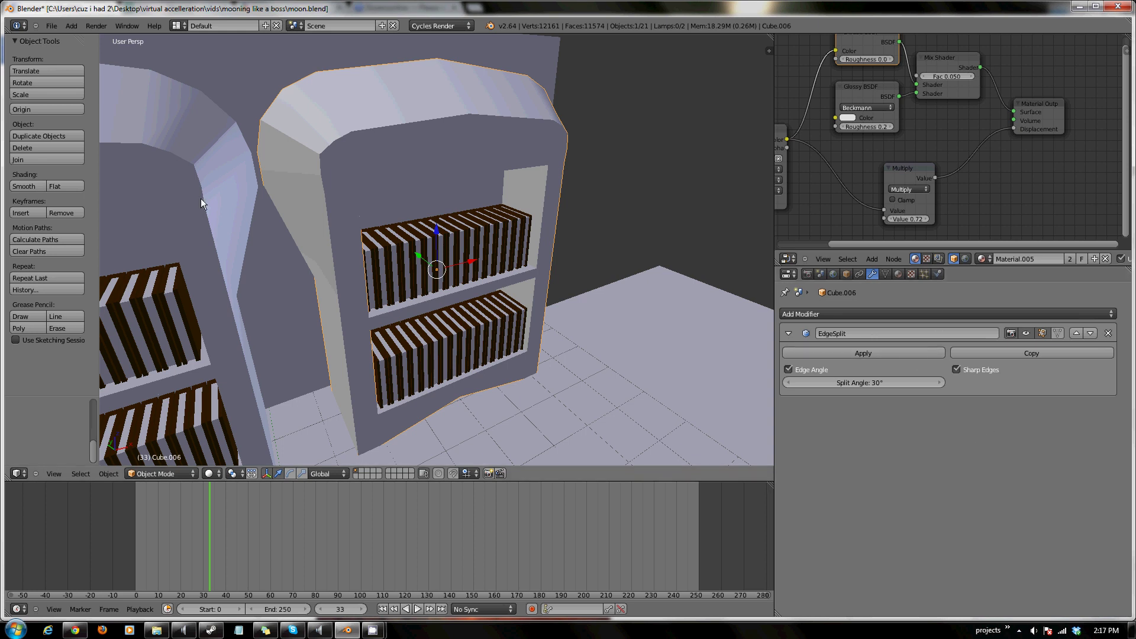
middle_drag(267, 120, 291, 168)
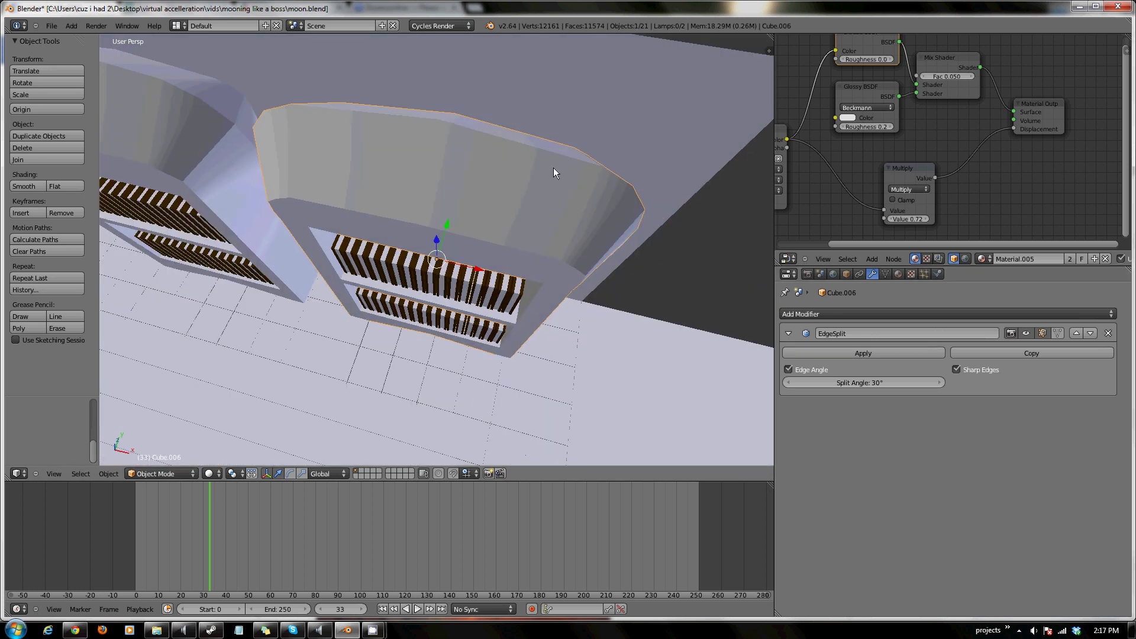
middle_drag(554, 172, 348, 348)
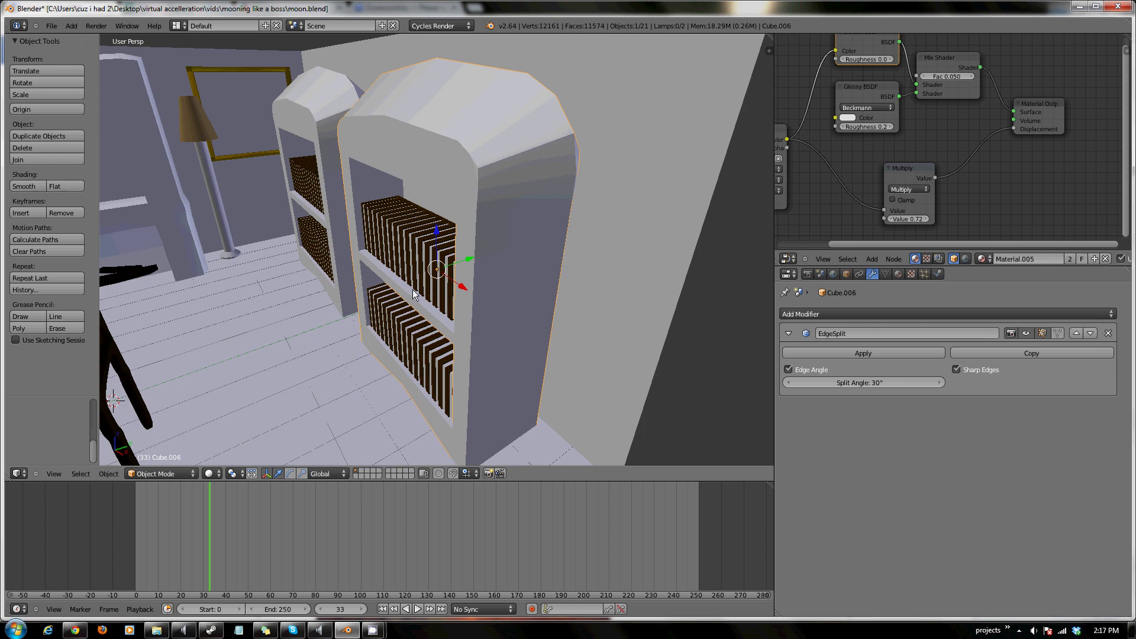
middle_drag(239, 158, 251, 236)
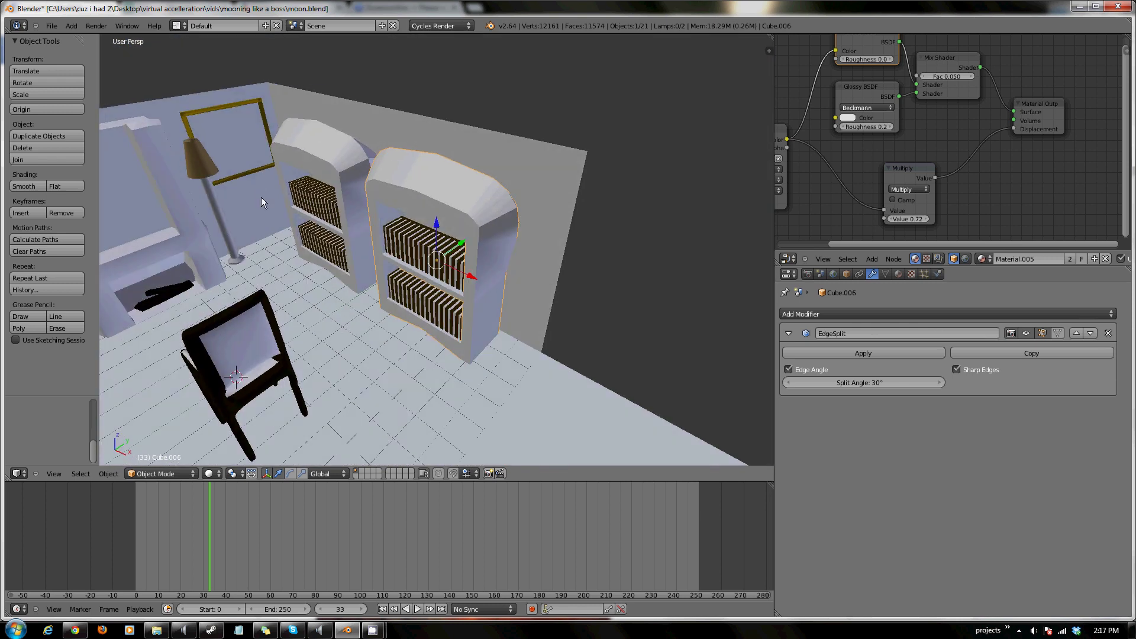
right_click(211, 209)
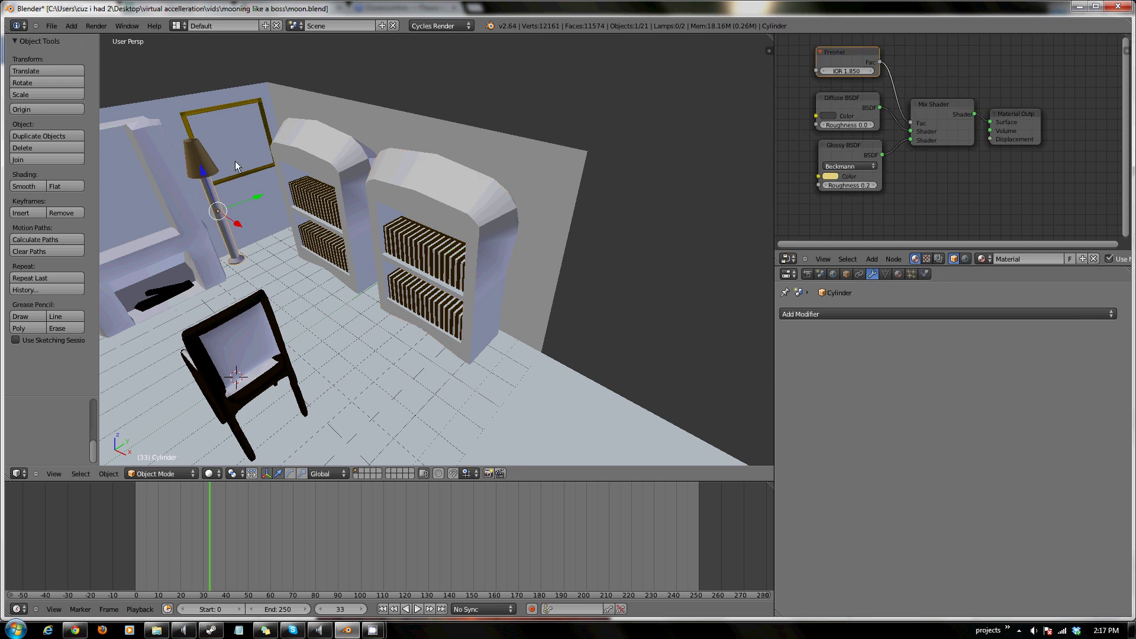
right_click(205, 163)
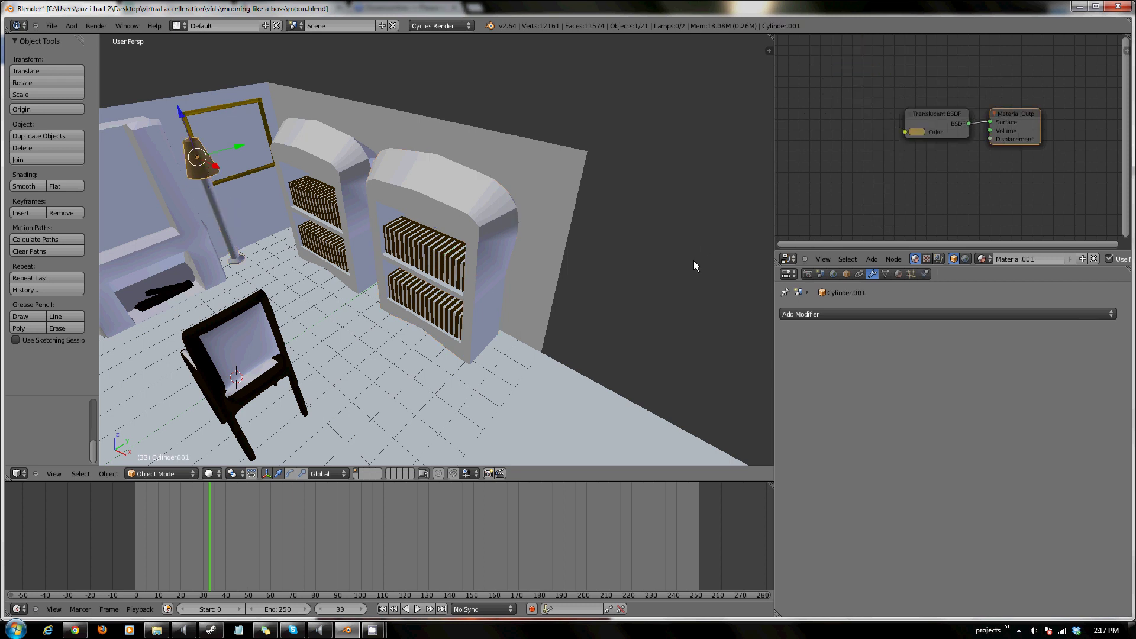
key(KP_Decimal)
scroll(521, 355, down, 4)
middle_drag(479, 369, 484, 321)
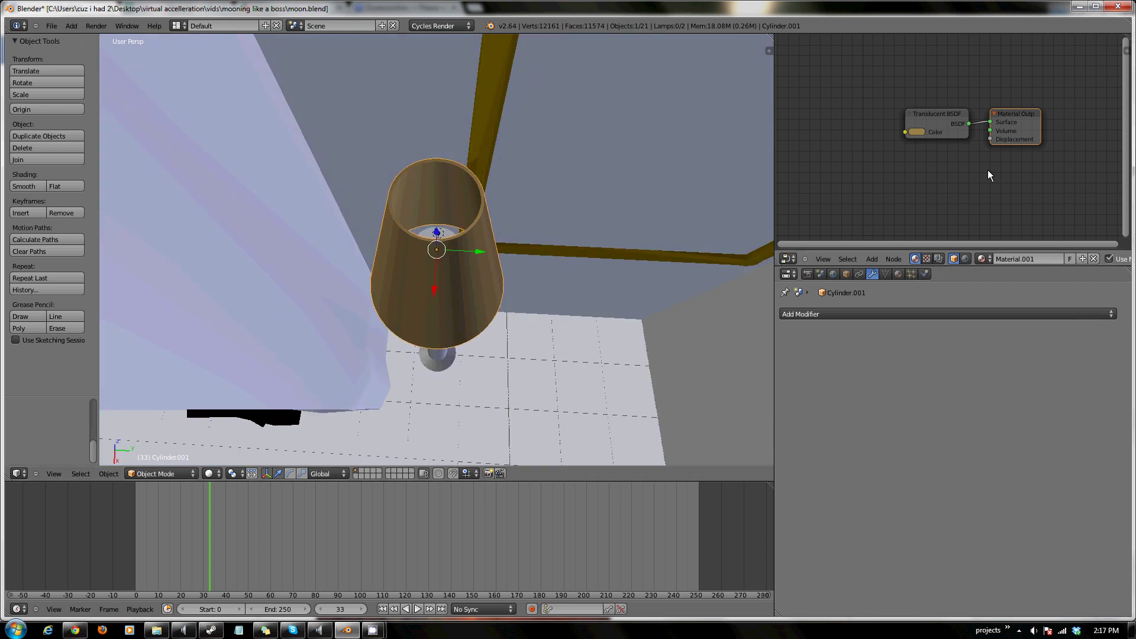
scroll(402, 386, down, 8)
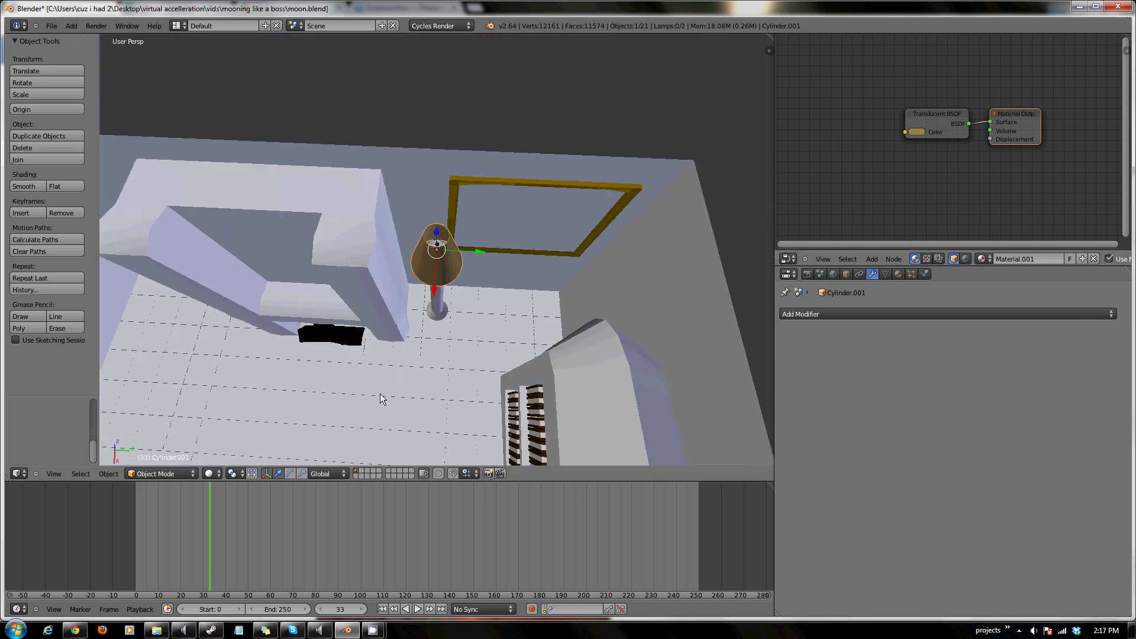
middle_drag(381, 386, 449, 340)
scroll(452, 337, up, 1)
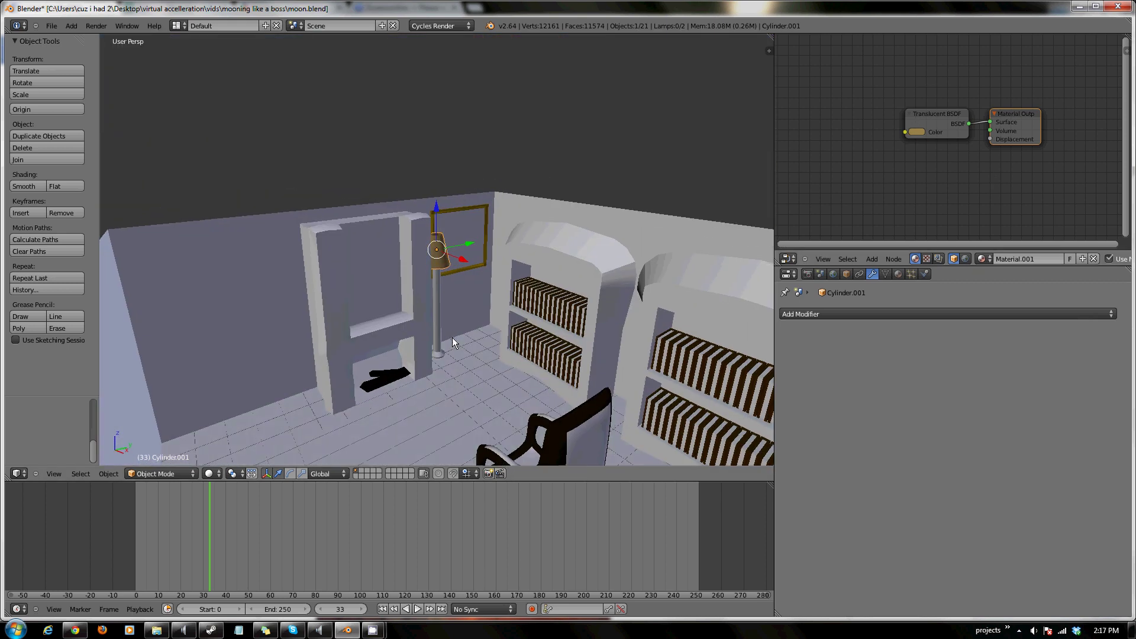
scroll(478, 342, up, 4)
scroll(478, 343, down, 4)
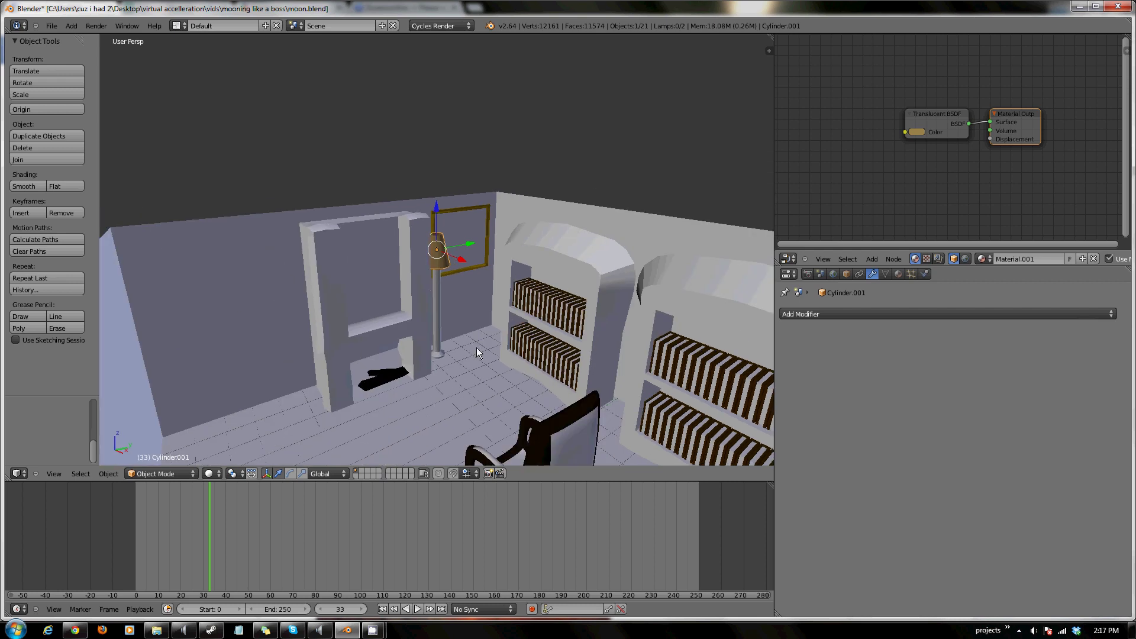
scroll(476, 356, down, 4)
scroll(514, 352, up, 2)
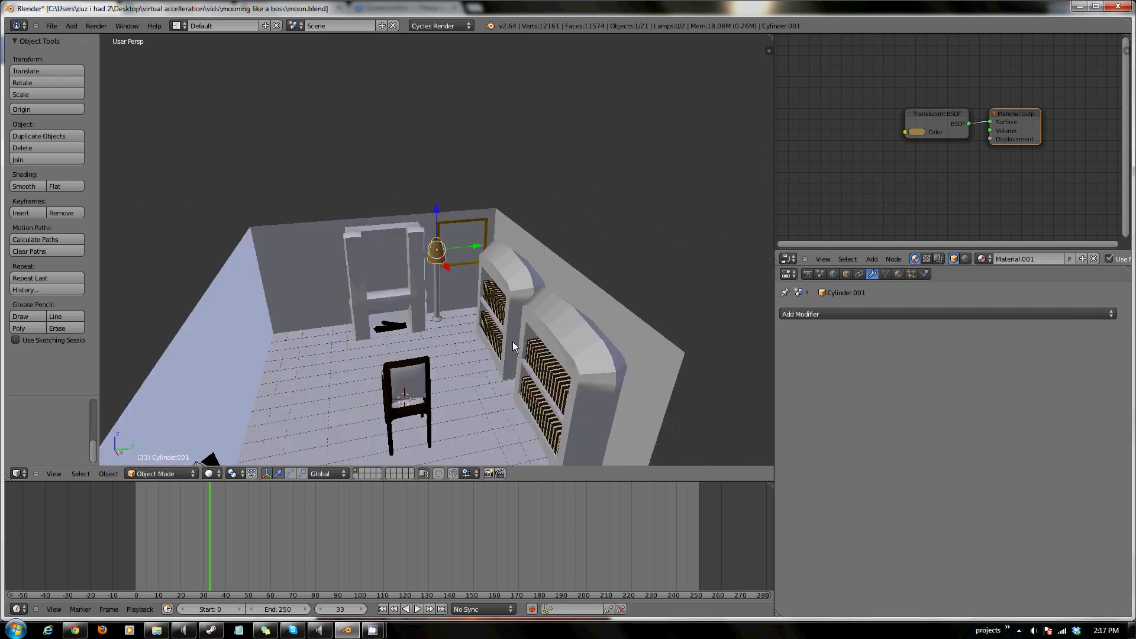
Select the room walls and pan the node editor to show their full material node tree
right_click(343, 304)
mouse_move(320, 344)
middle_down()
mouse_move(374, 322)
mouse_move(340, 336)
middle_up()
middle_drag(871, 130, 921, 133)
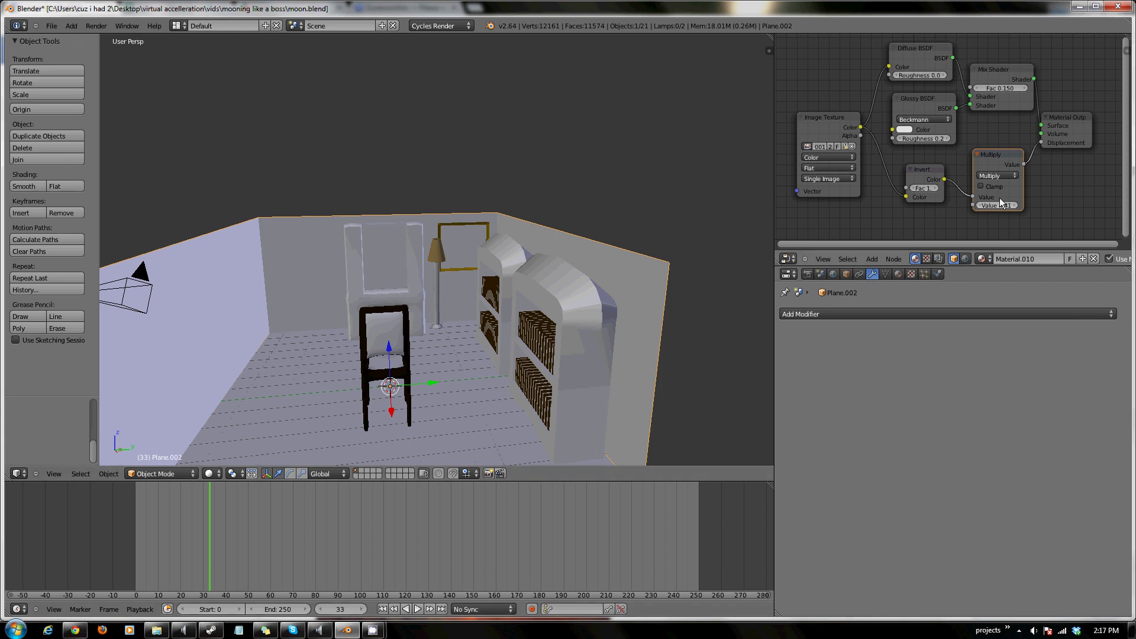
middle_drag(1049, 190, 1031, 196)
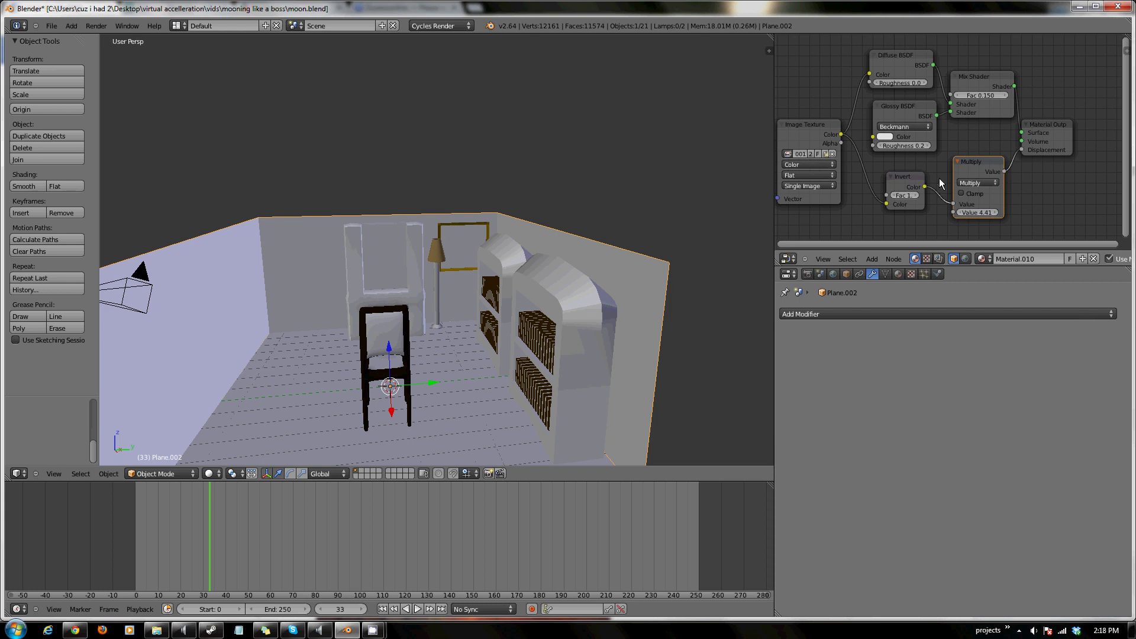
middle_drag(365, 395, 428, 370)
scroll(391, 403, up, 4)
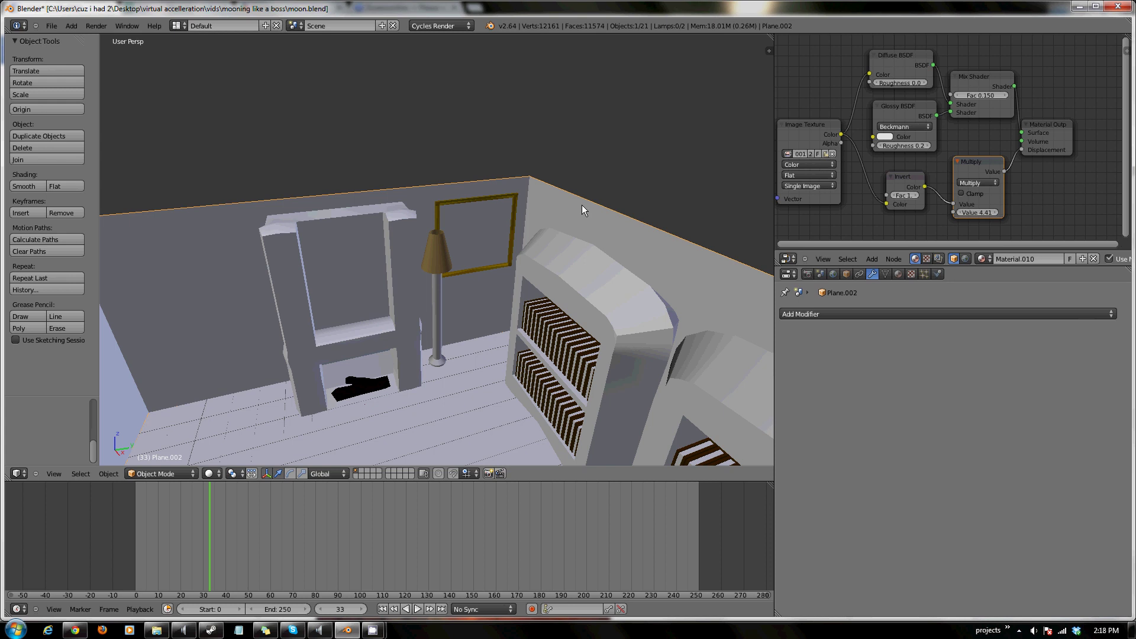
middle_drag(583, 209, 476, 347)
Apply a UV Mapping option to the walls in Edit Mode, then return to Object Mode
scroll(398, 309, down, 5)
key(Tab)
key(u)
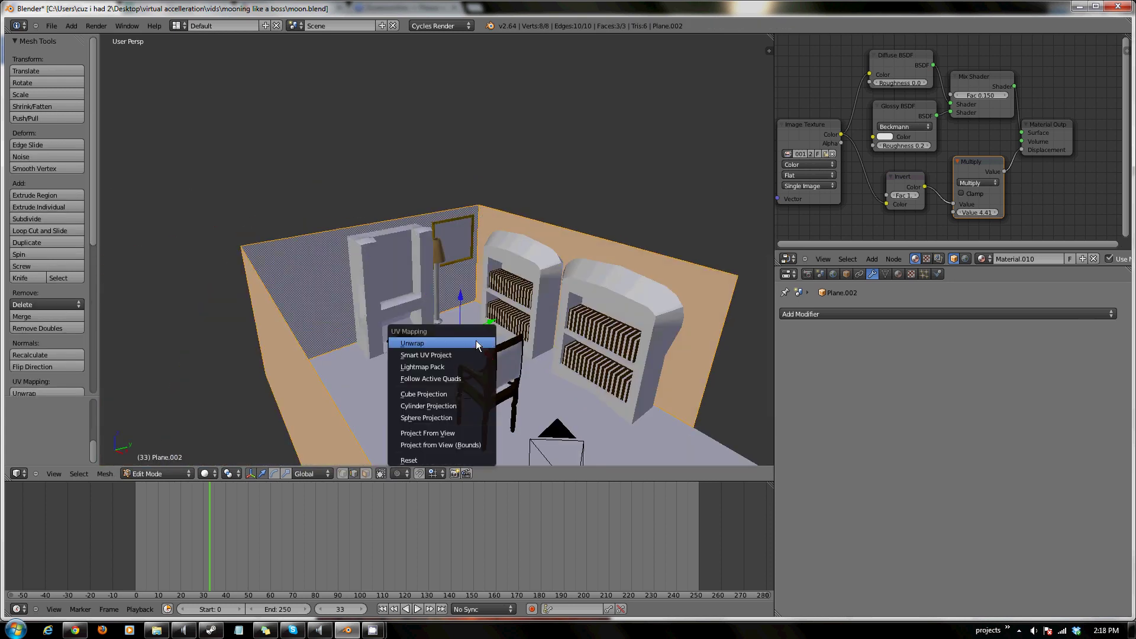
click(485, 358)
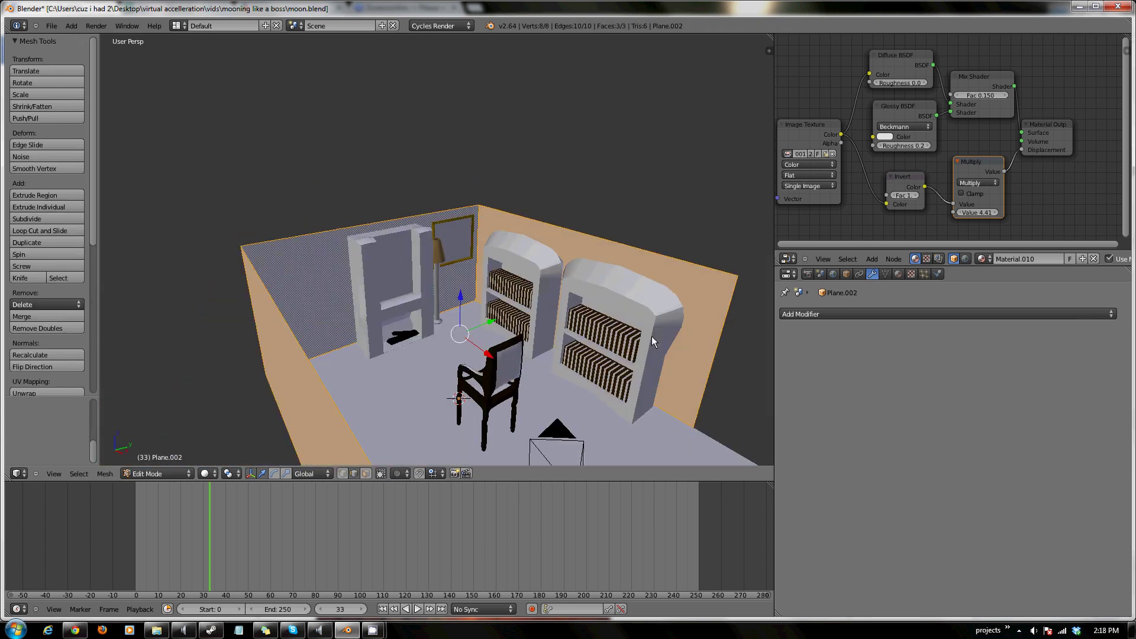
key(Tab)
Orbit and zoom down to an eye-level view of the room
middle_drag(584, 316, 530, 343)
middle_drag(421, 367, 461, 408)
scroll(460, 363, down, 4)
scroll(464, 402, up, 5)
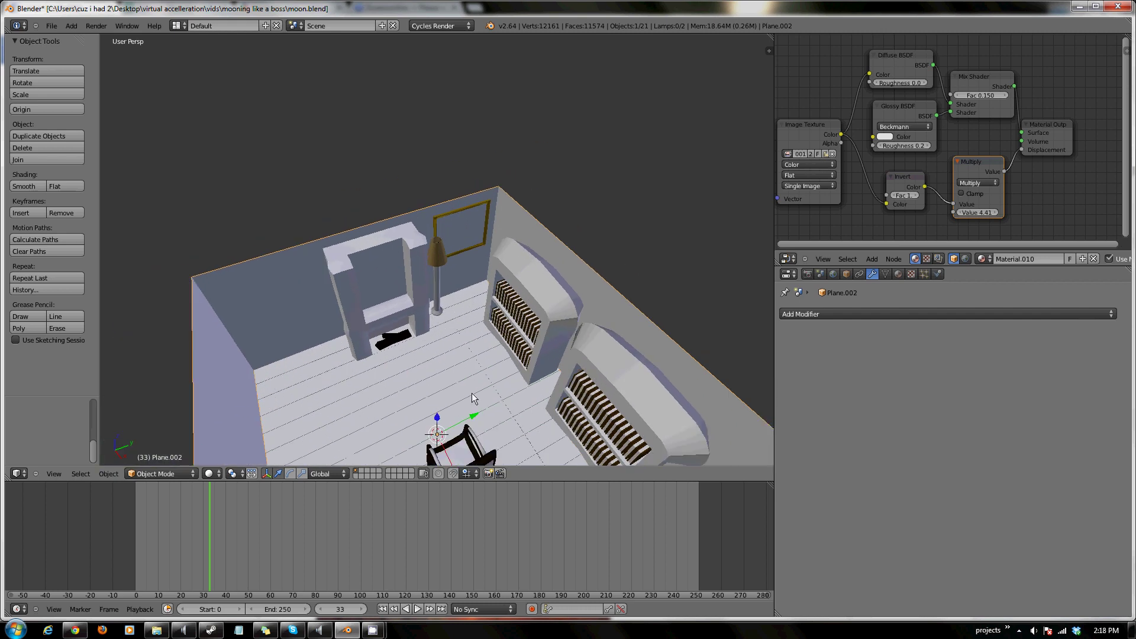
middle_drag(471, 393, 414, 348)
scroll(442, 342, up, 3)
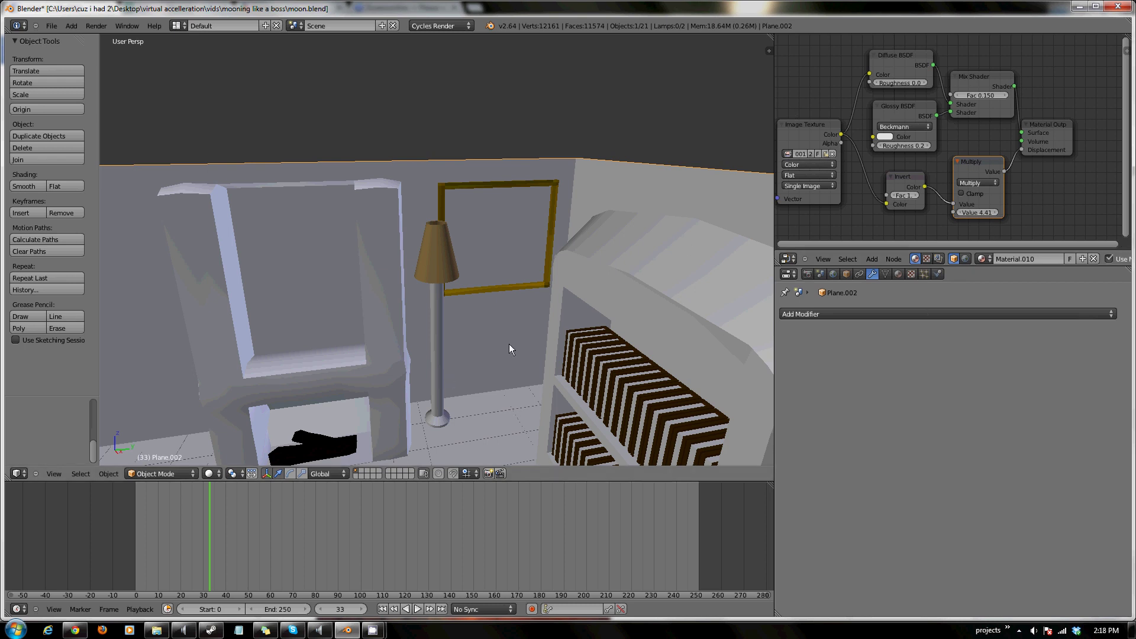
Select the lamp's Cylinder pole and display its Fresnel-driven Diffuse/Glossy Mix Shader nodes
right_click(436, 369)
middle_drag(977, 185, 967, 203)
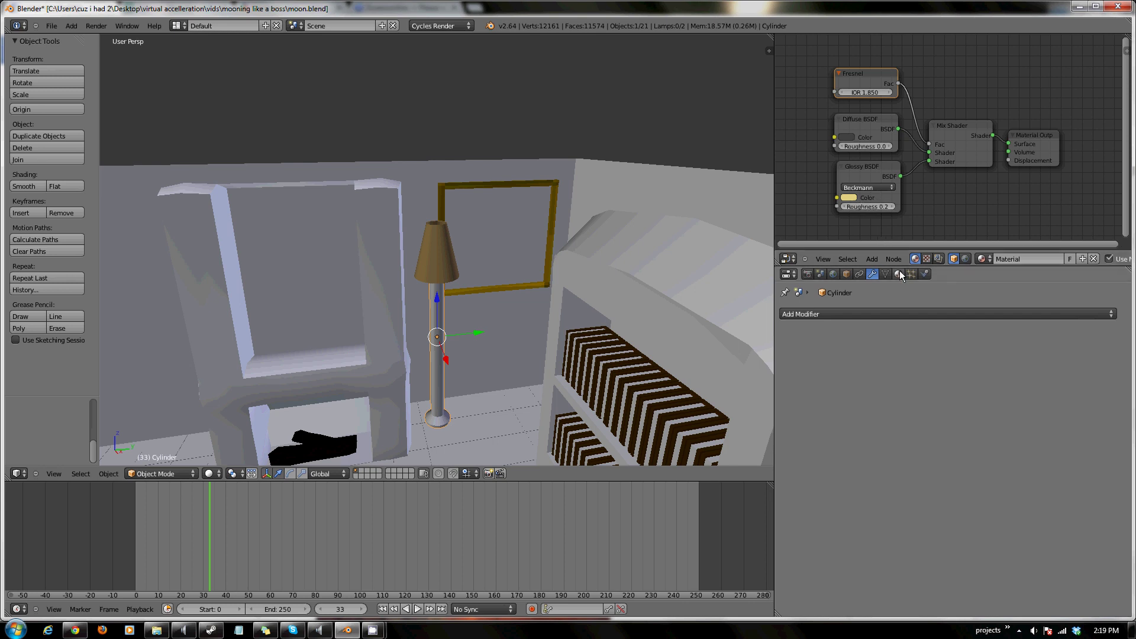
middle_drag(526, 292, 436, 329)
Select the fireplace Cube to show its 33° EdgeSplit modifier and Material.002 nodes
right_click(418, 318)
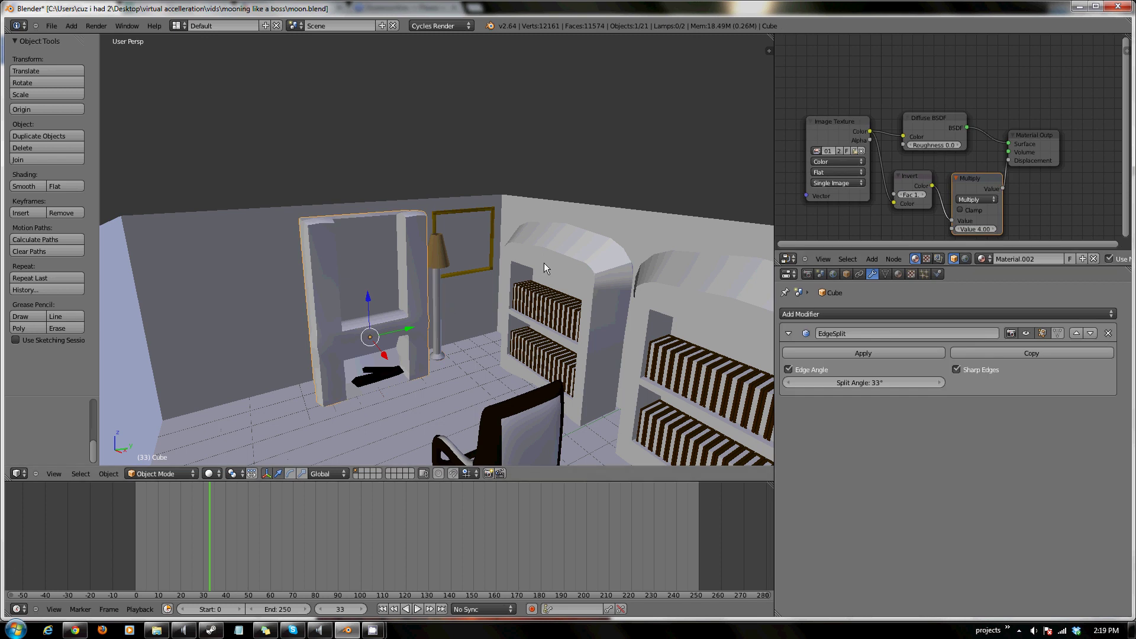
middle_drag(418, 388, 444, 420)
scroll(416, 404, down, 4)
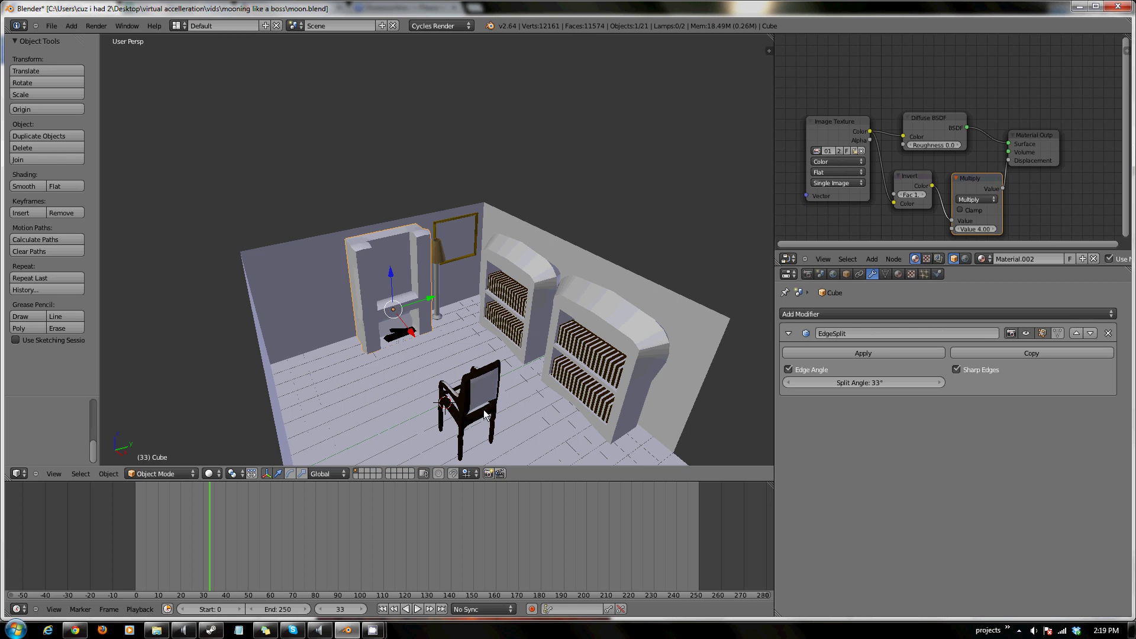
middle_drag(524, 394, 472, 355)
Select the floor Plane and fit Material.009's texture, Mix Shader and Multiply displacement nodes in view
right_click(619, 398)
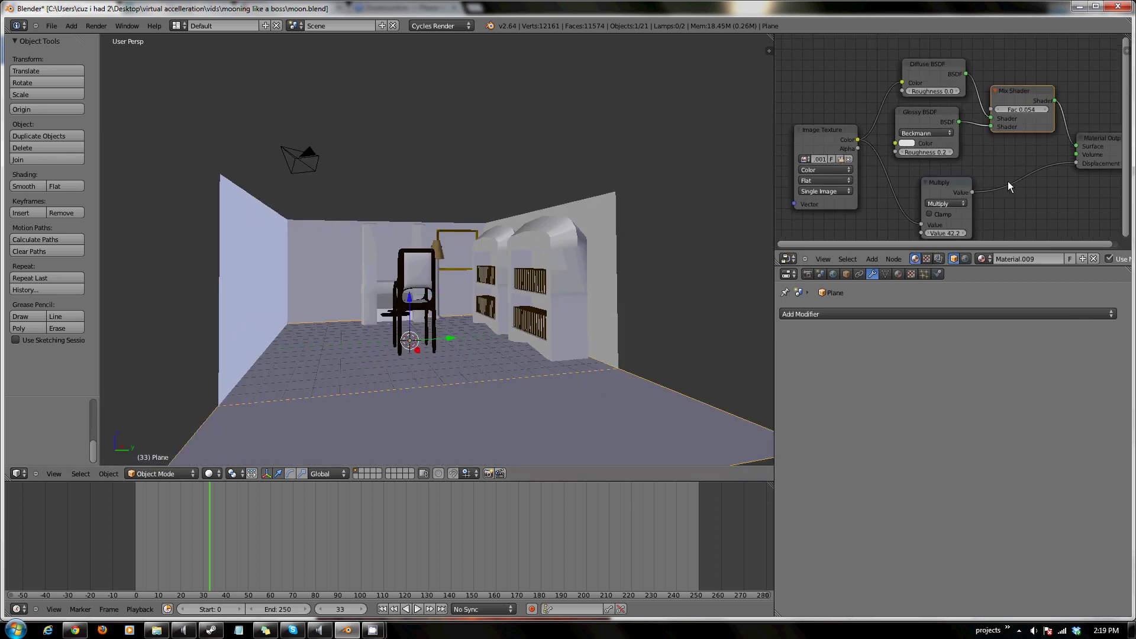
middle_drag(993, 182, 975, 190)
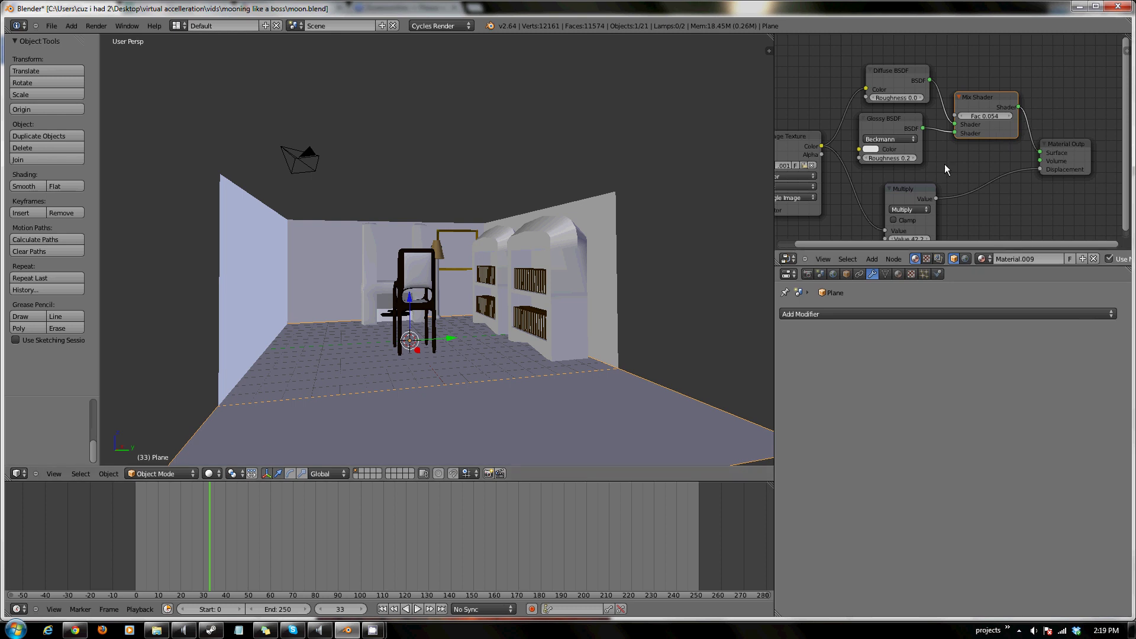
mouse_move(945, 166)
middle_down()
mouse_move(974, 168)
mouse_move(913, 161)
mouse_move(944, 155)
middle_up()
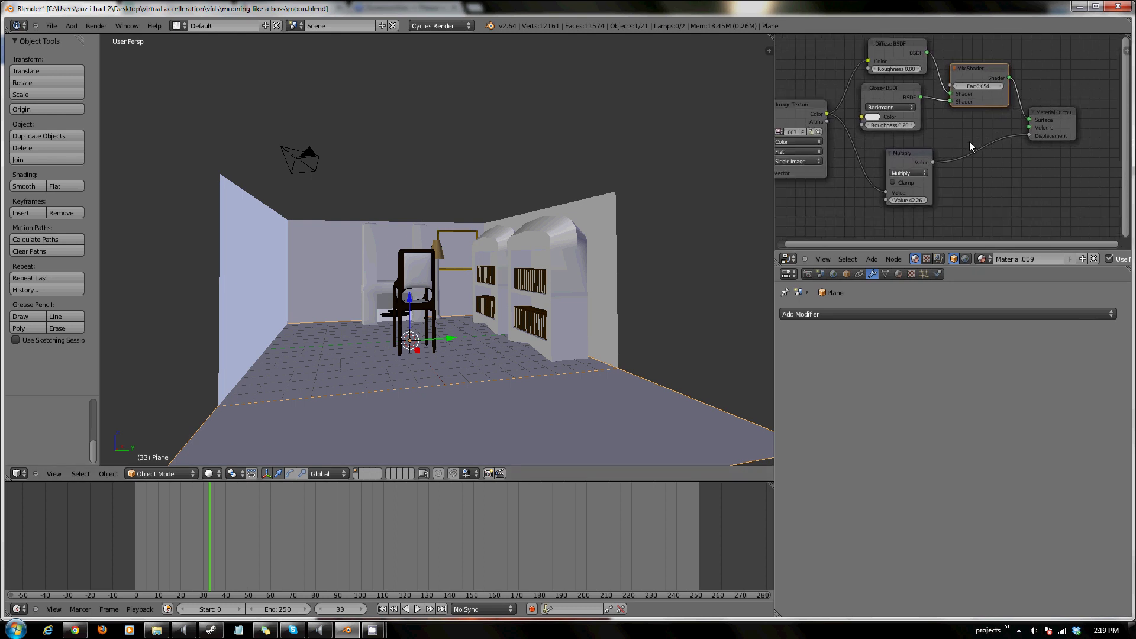
middle_drag(431, 329, 449, 359)
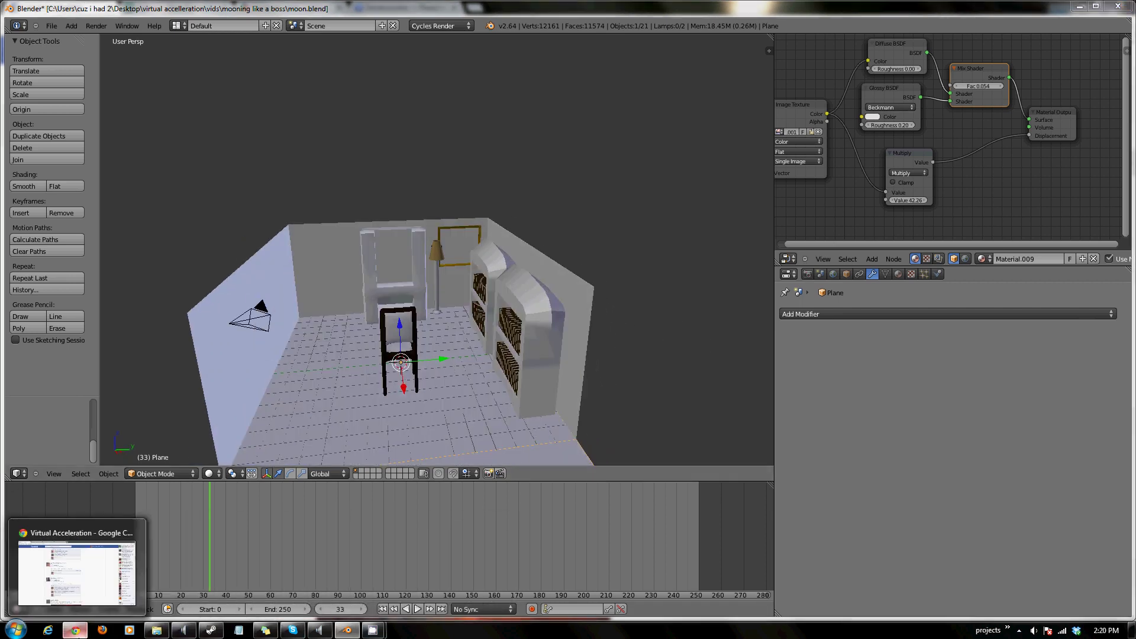
Scroll Chrome's Virtual Acceleration group feed to the room render post, then bring CamStudio forward
click(75, 631)
scroll(191, 457, down, 5)
scroll(190, 464, up, 10)
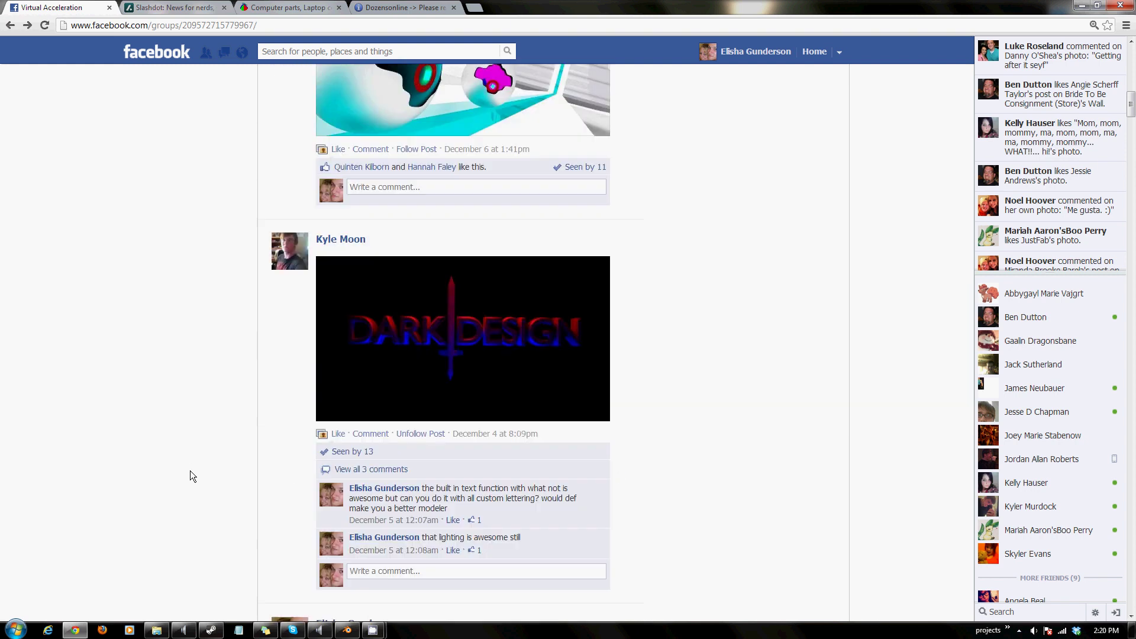
scroll(190, 481, up, 15)
scroll(190, 484, down, 8)
scroll(180, 490, down, 20)
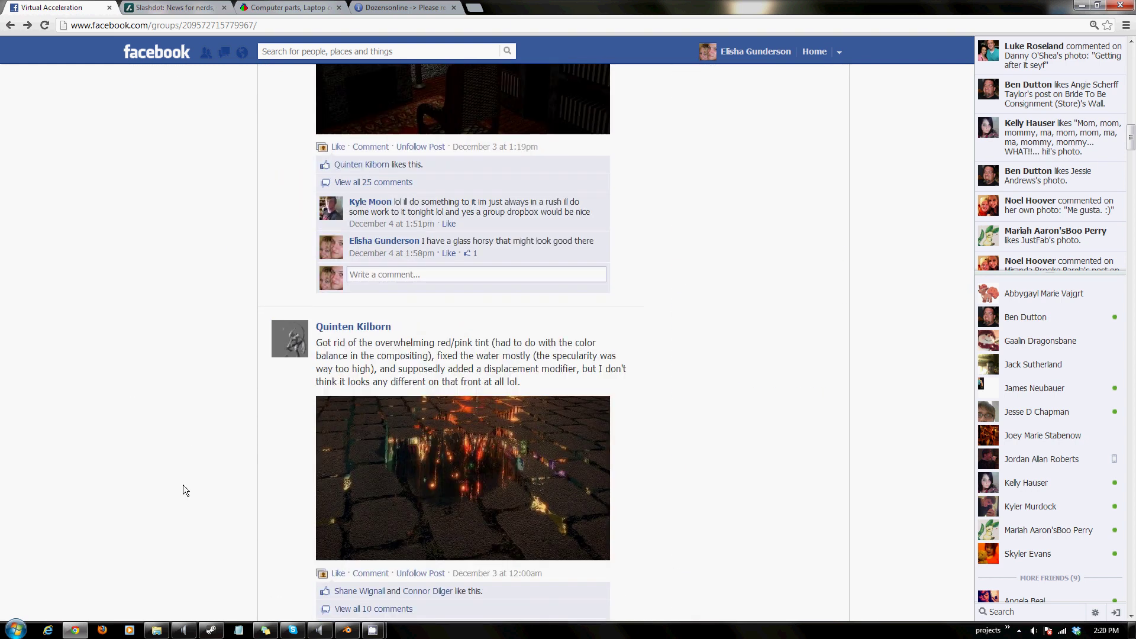
scroll(190, 476, up, 4)
mouse_move(372, 630)
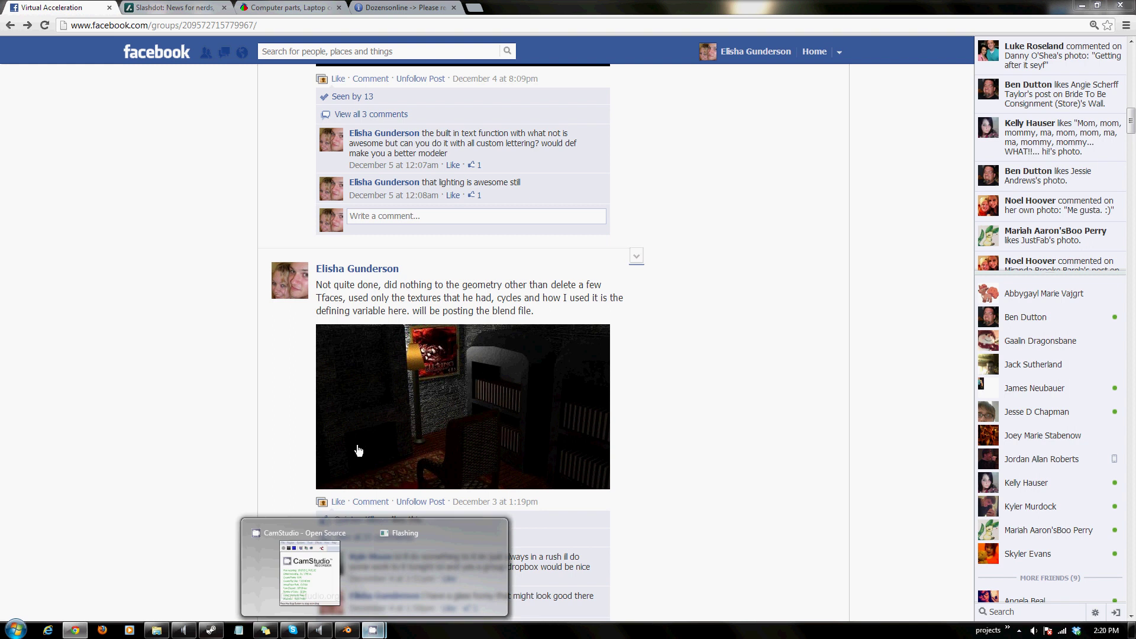
click(321, 552)
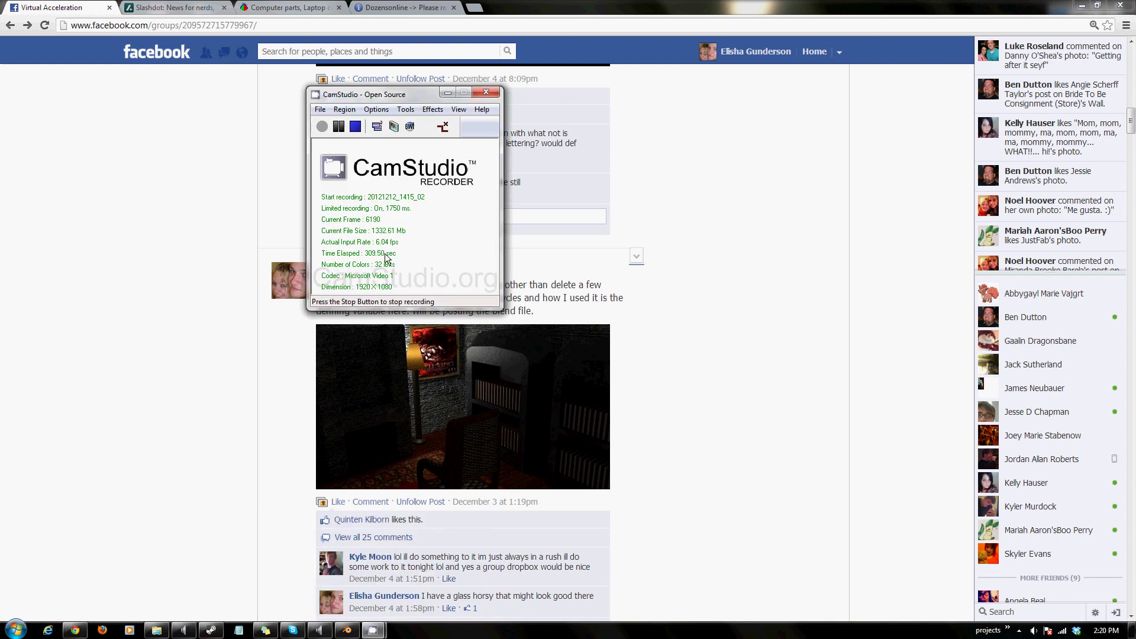